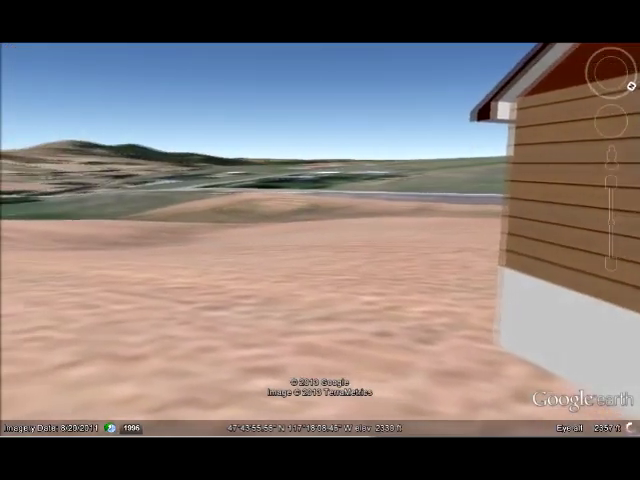
Step: Turn from the house toward the green hills and lift the camera above the rooftops
{"action": "left_click_drag", "start_coordinate": [631, 86], "coordinate": [615, 96]}
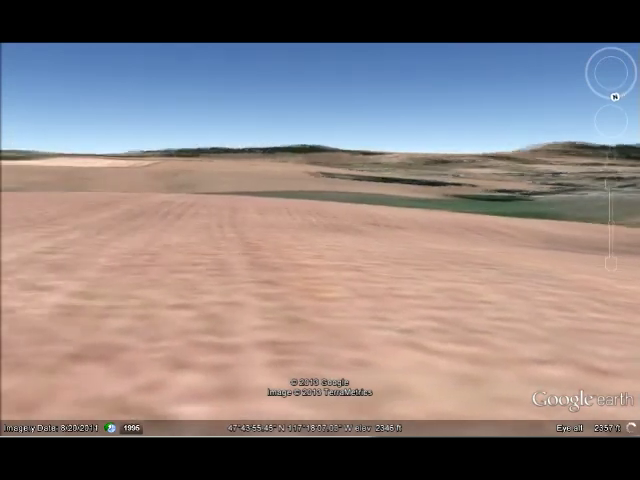
{"action": "left_click_drag", "start_coordinate": [615, 96], "coordinate": [591, 86]}
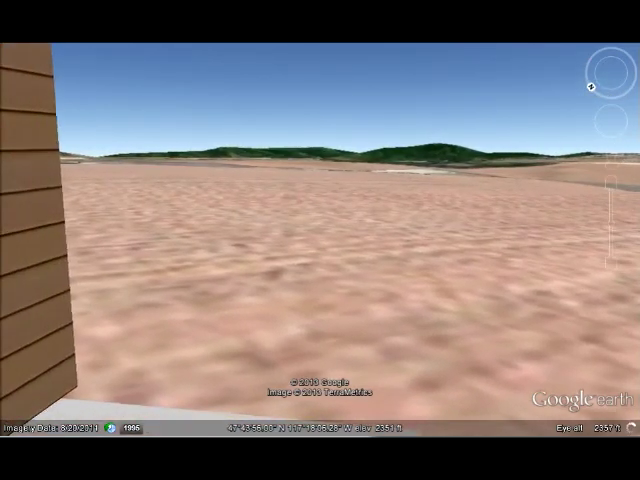
{"action": "left_click_drag", "start_coordinate": [591, 86], "coordinate": [591, 58]}
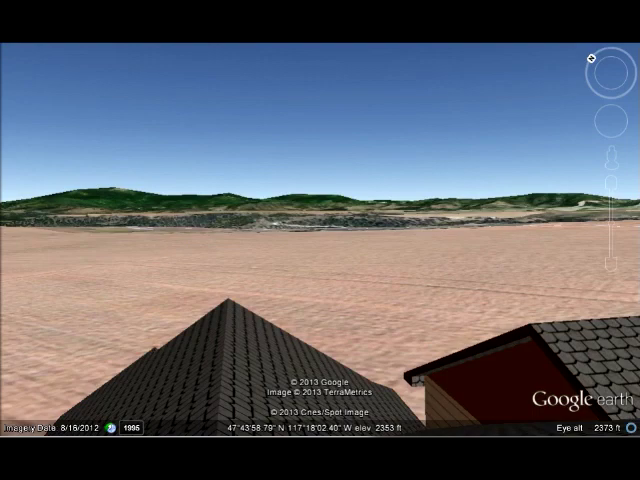
Step: Rotate the rooftop view across the valley toward the hills and open fields
{"action": "left_click_drag", "start_coordinate": [591, 58], "coordinate": [604, 49]}
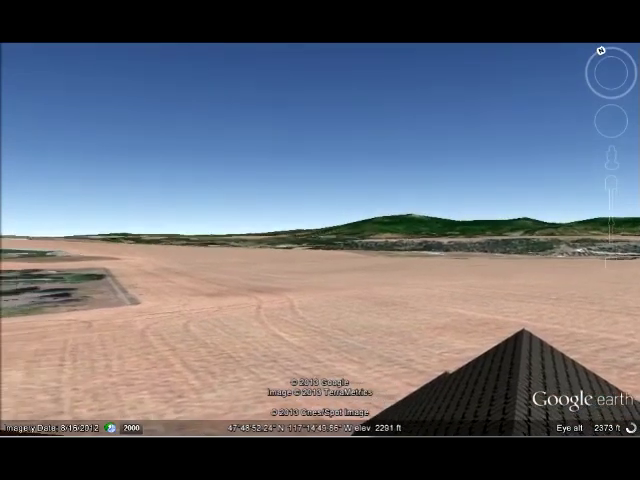